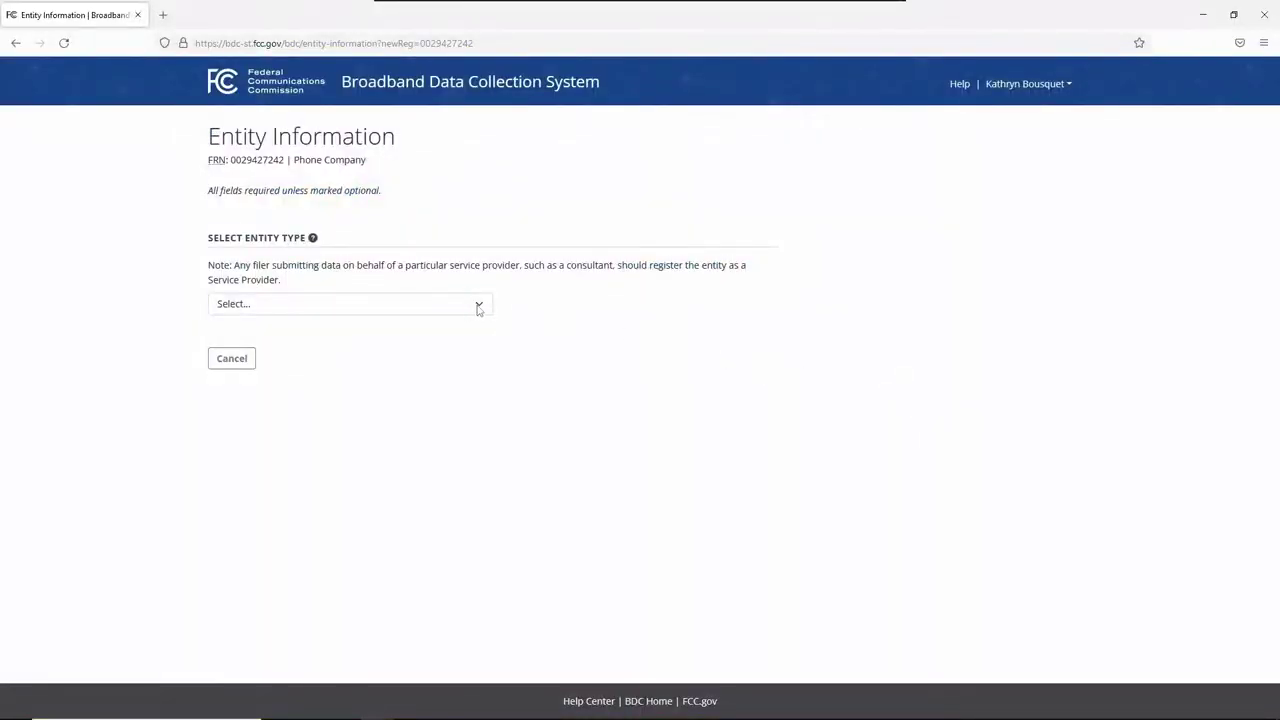
- Choose Service Provider as the entity type and look over the General Information fields
left_click(478, 308)
left_click(288, 346)
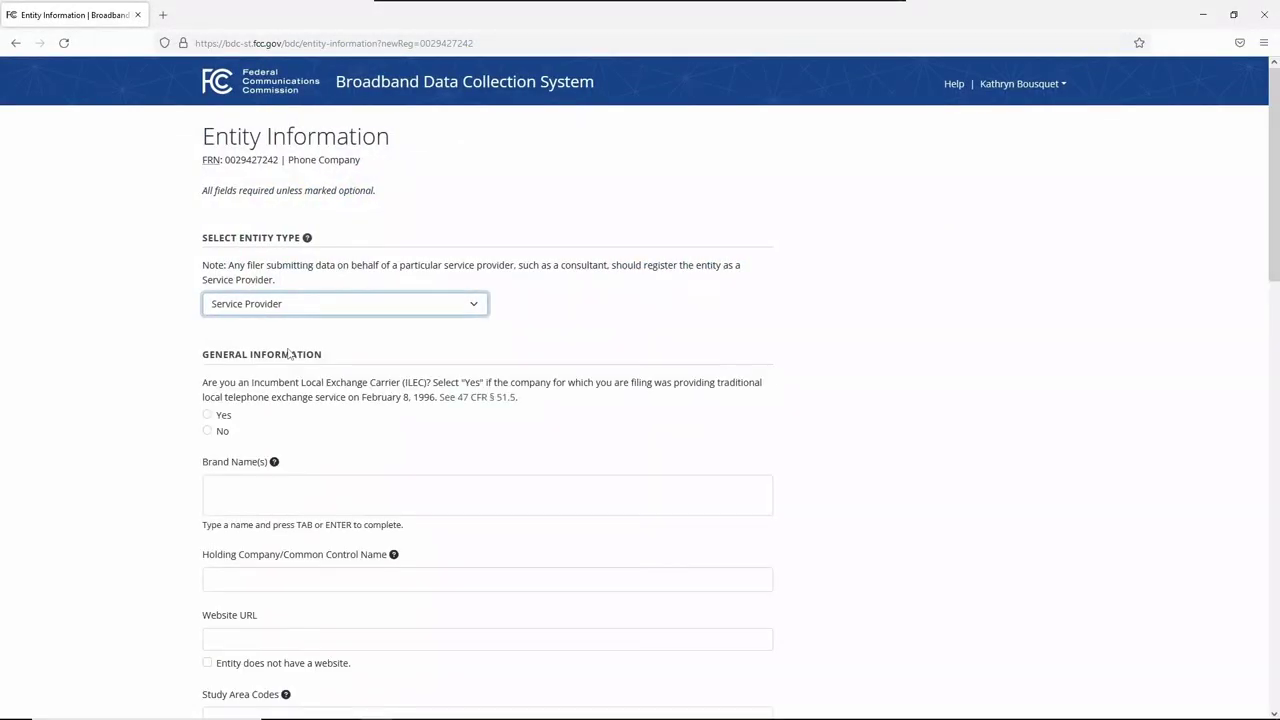
scroll(455, 345, "down", 3)
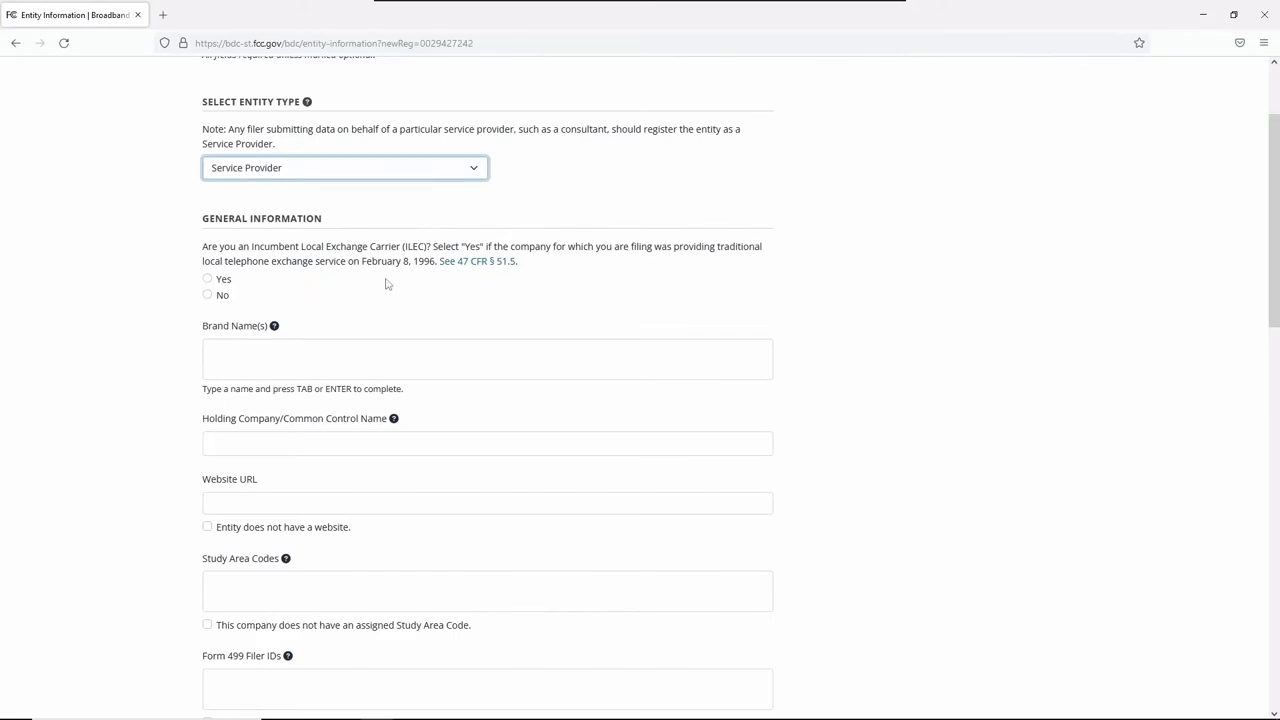
scroll(388, 283, "down", 3)
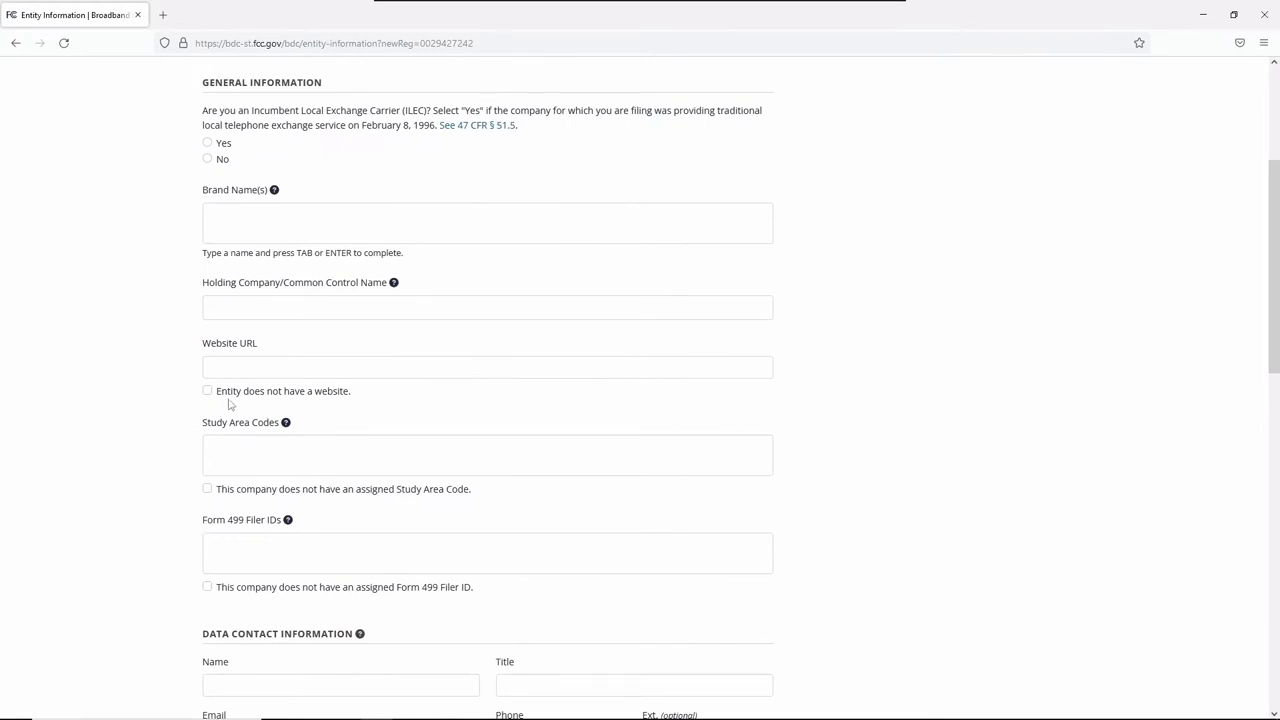
scroll(353, 482, "up", 2)
scroll(353, 482, "up", 4)
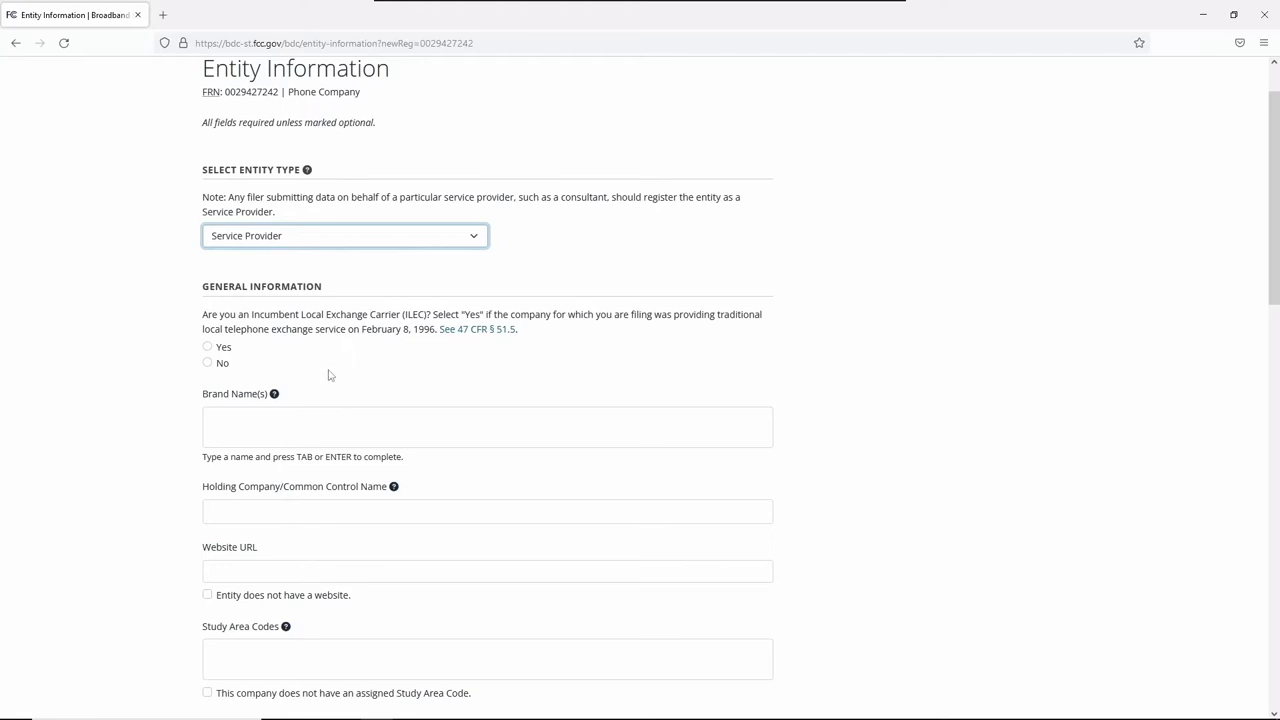
left_click(264, 427)
type("Ph")
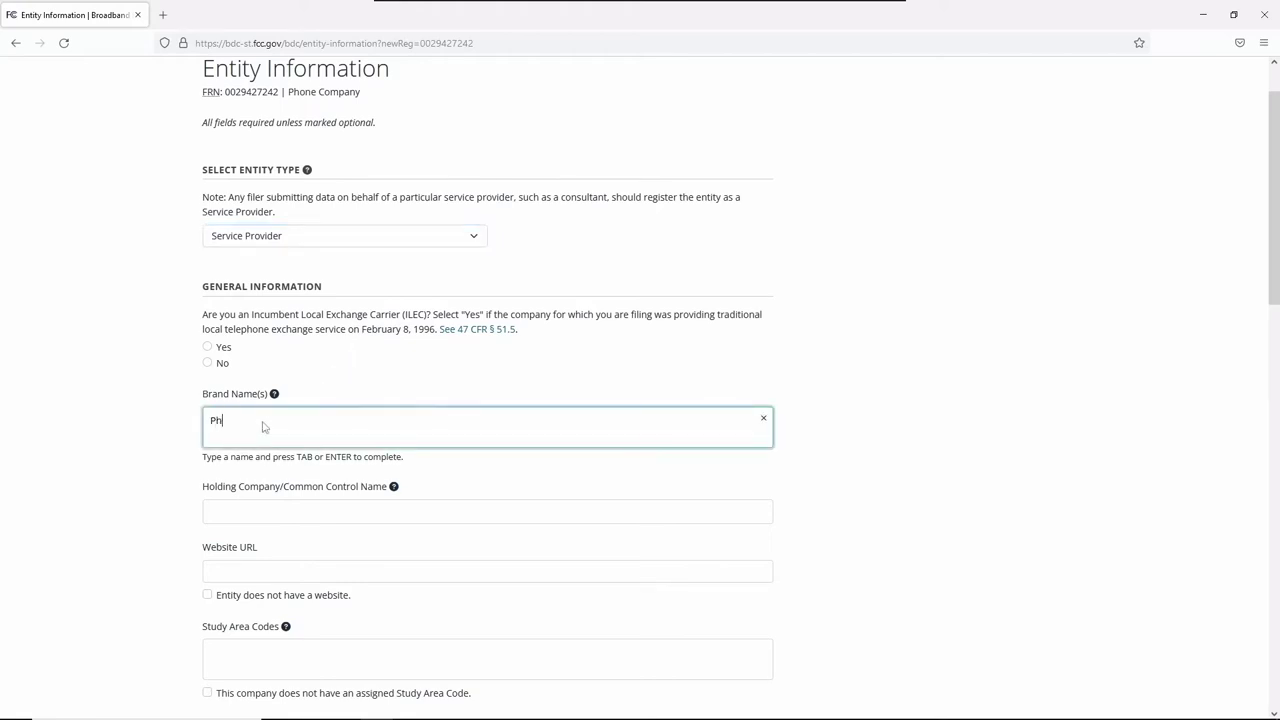
type("oneCompanyXYZ")
key("Return")
left_click(213, 421)
scroll(459, 467, "down", 3)
mouse_move(393, 351)
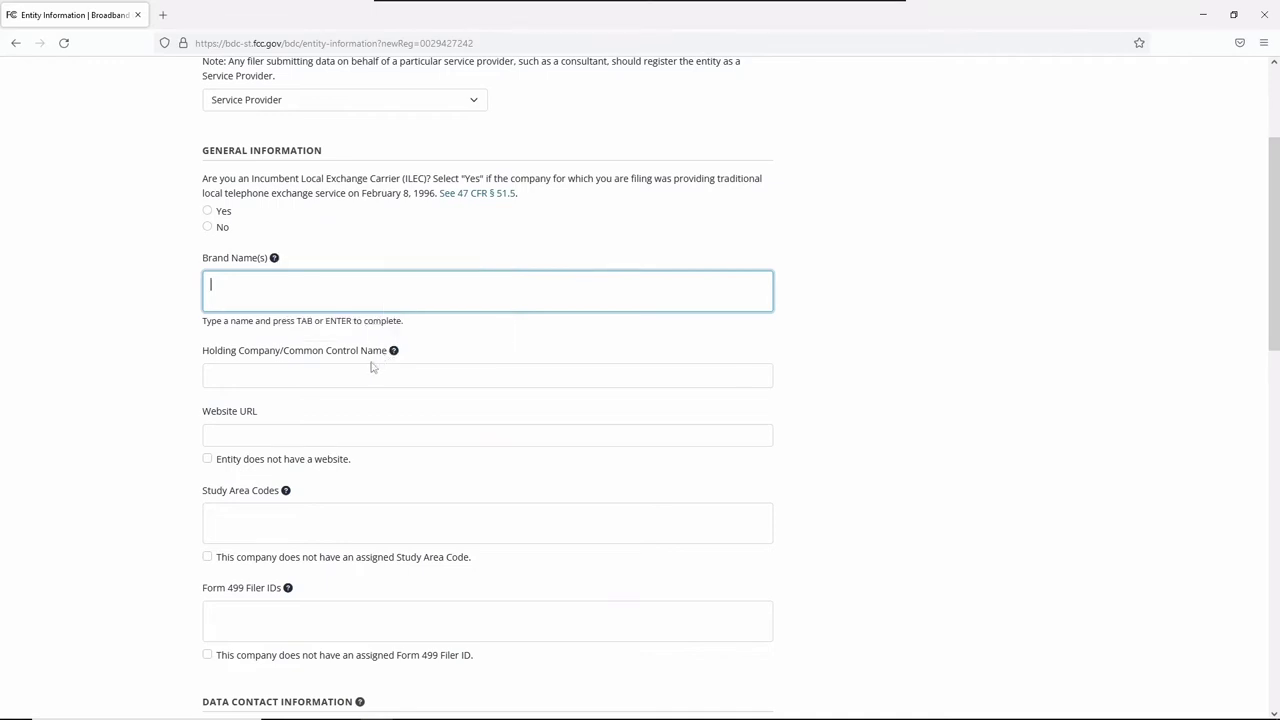
- Replace the suggested holding company 1stel, Inc. with HoldingCompanyXYZ
left_click(355, 378)
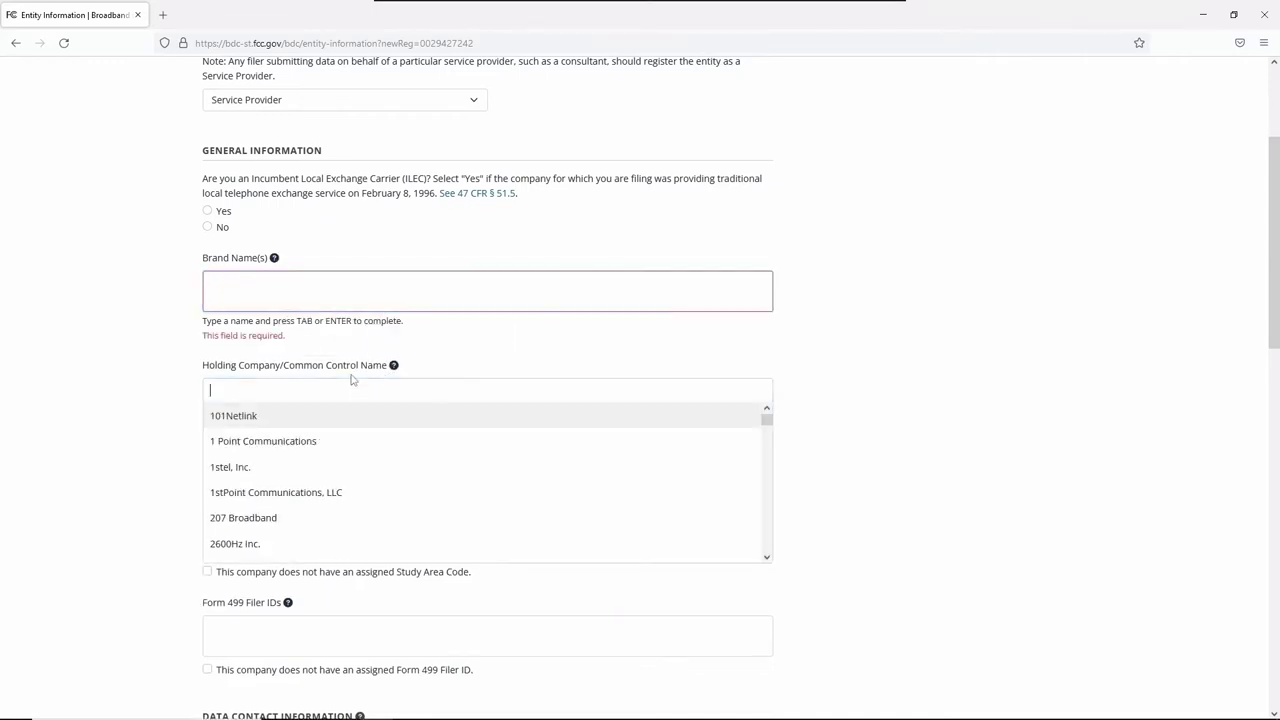
left_click(277, 467)
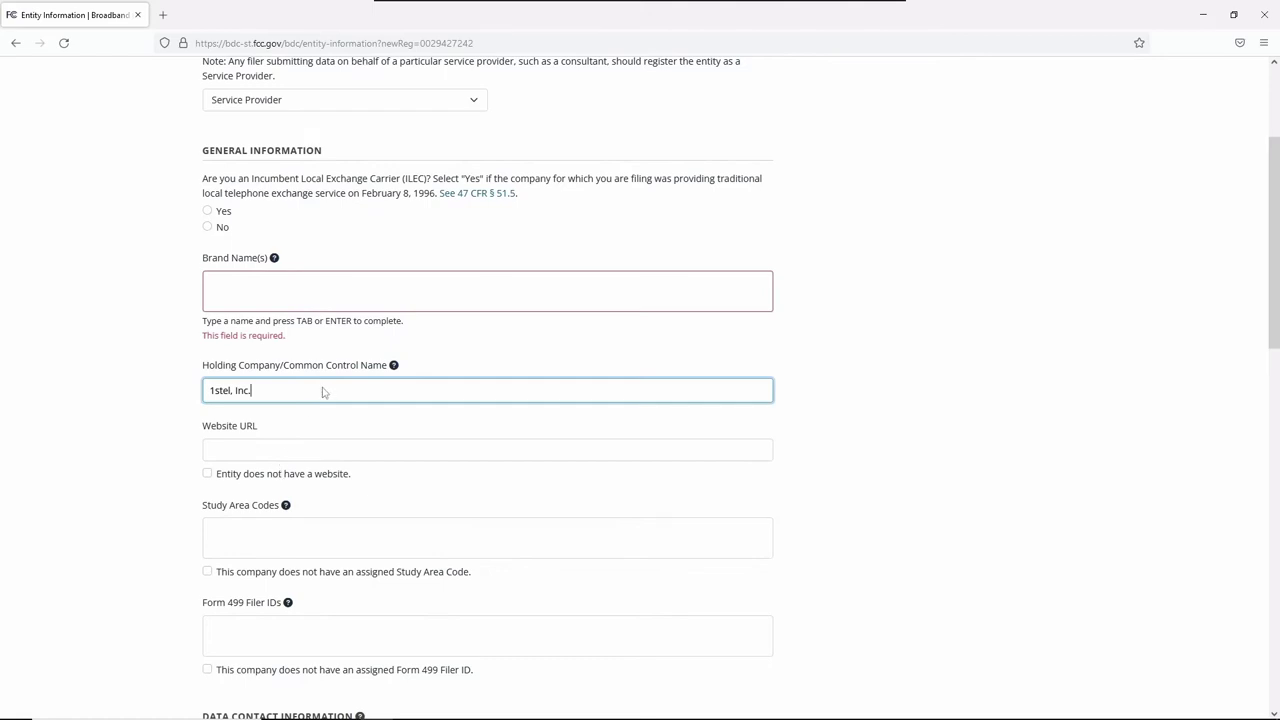
left_click_drag(262, 398, 193, 390)
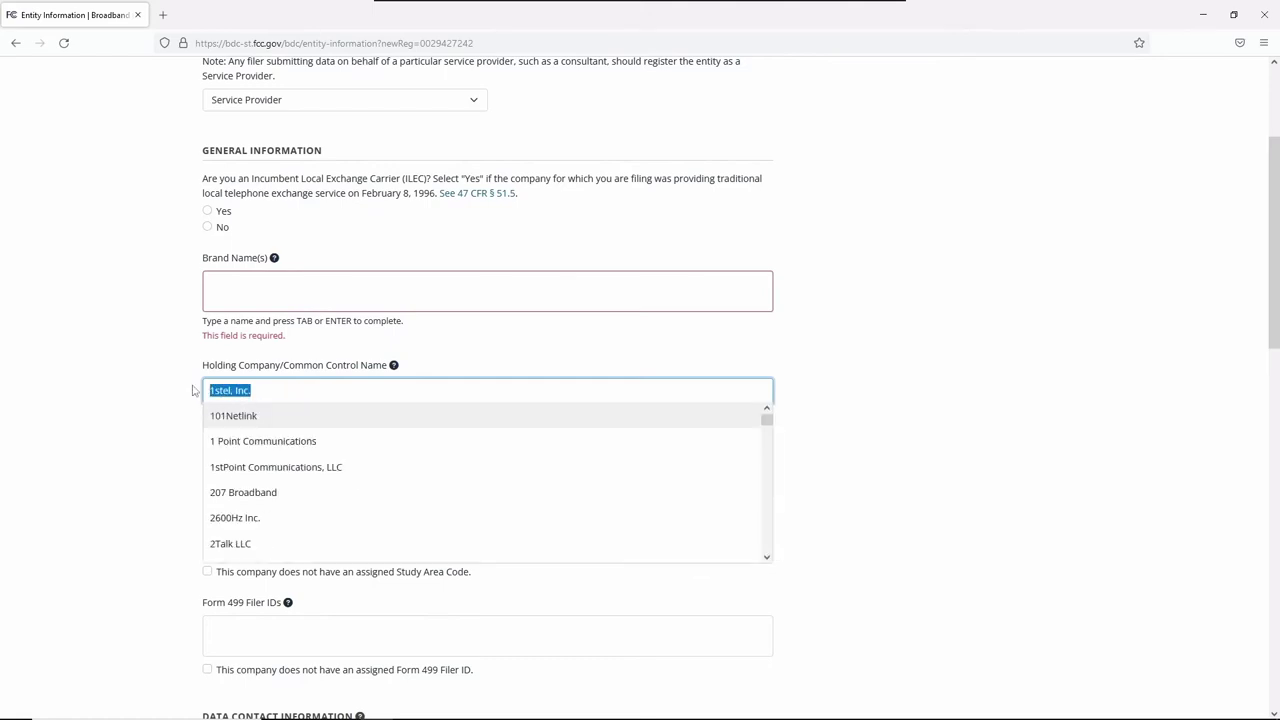
type("HoldingCo")
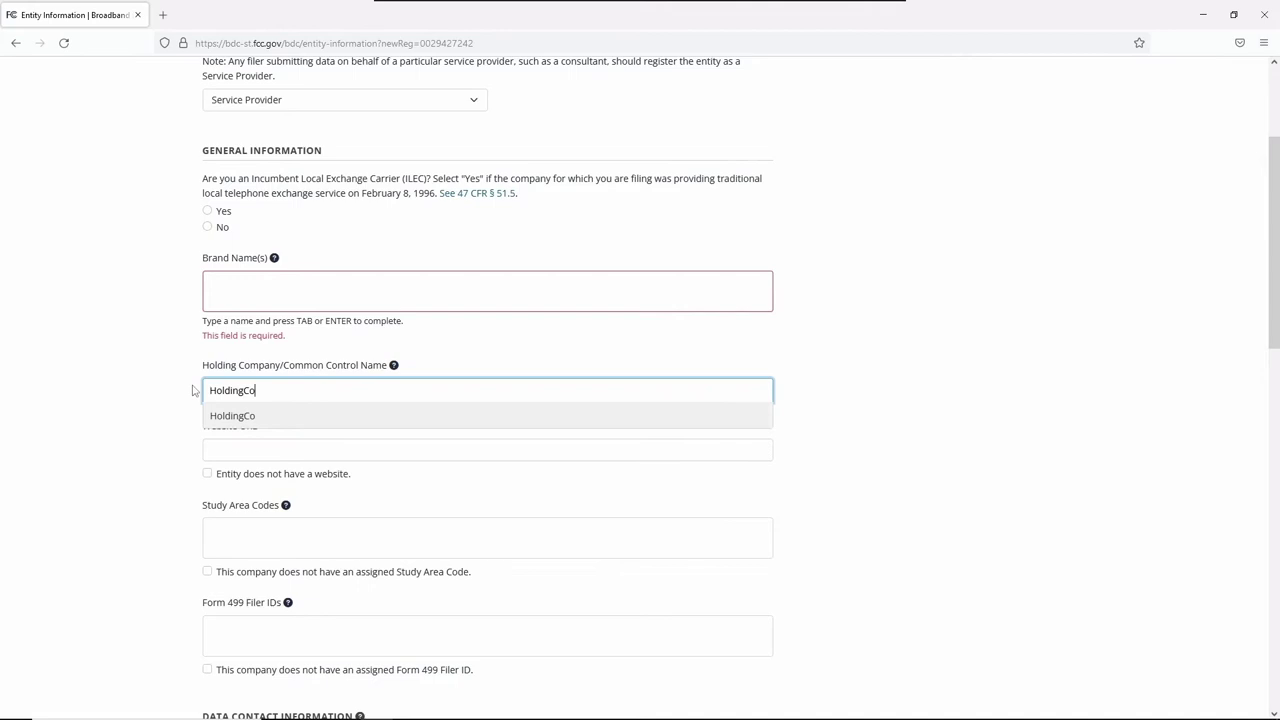
type("mpanyXYZ")
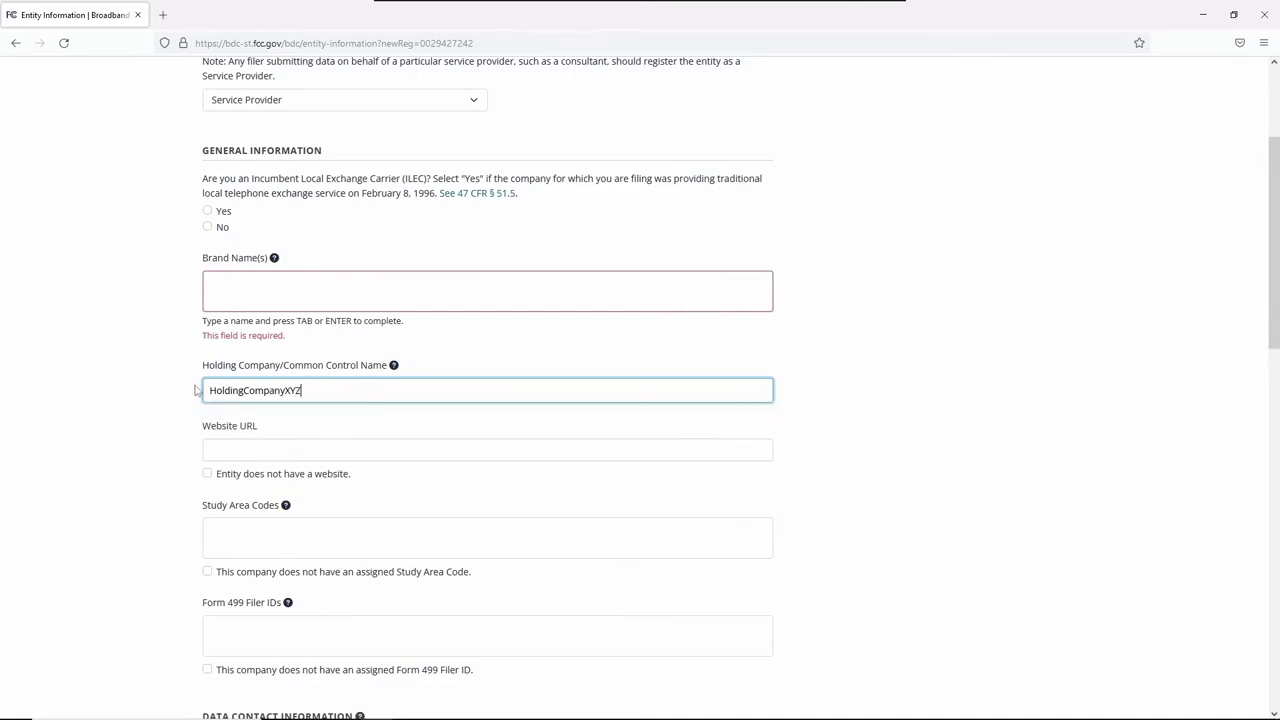
left_click(308, 424)
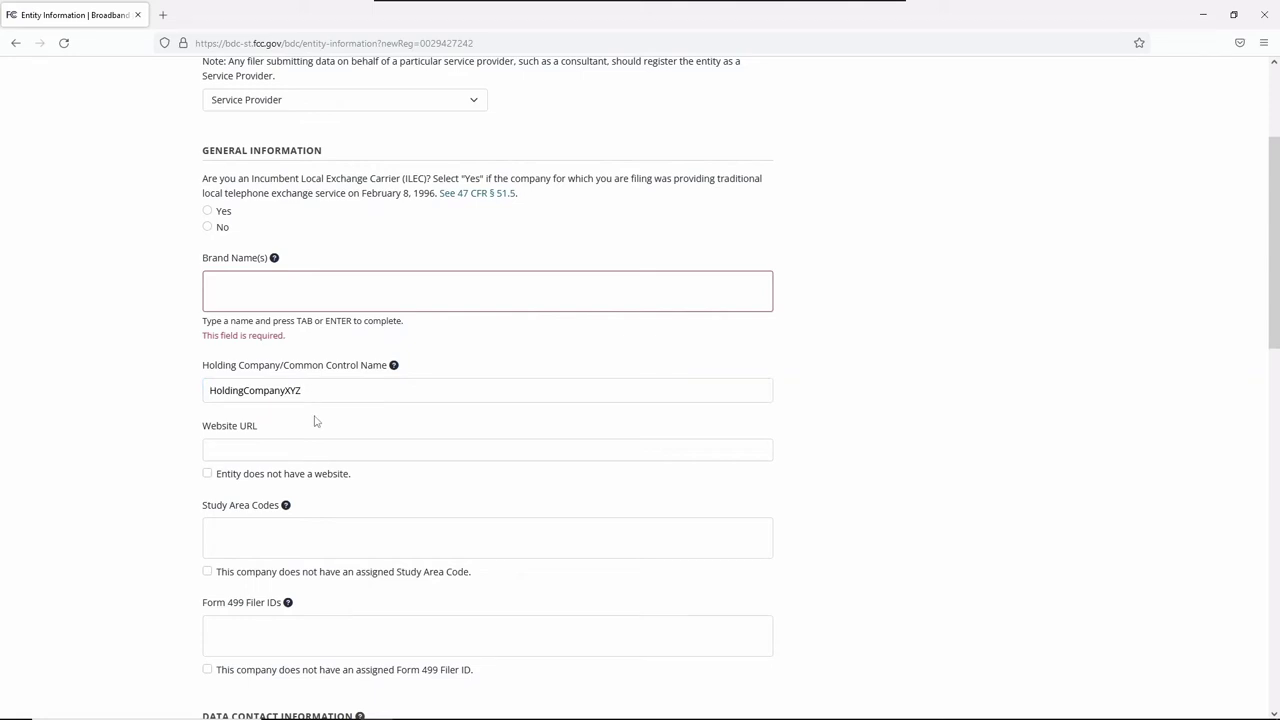
left_click(316, 398)
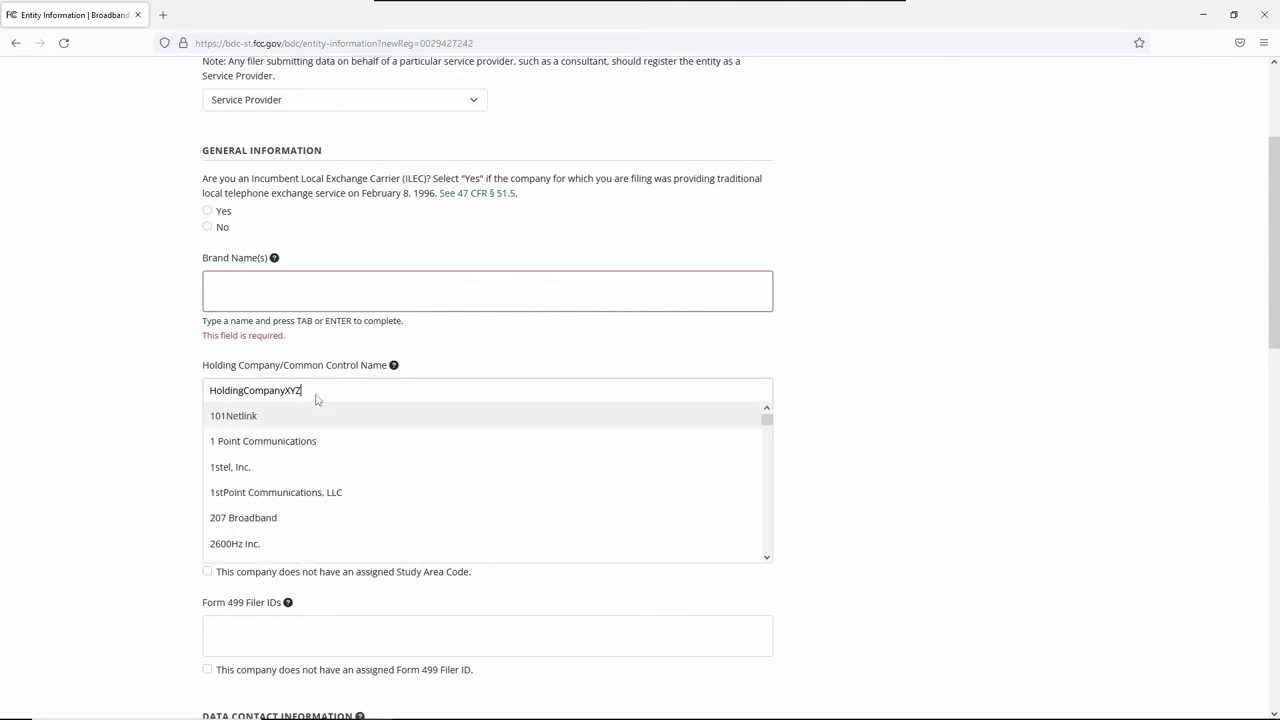
left_click(185, 468)
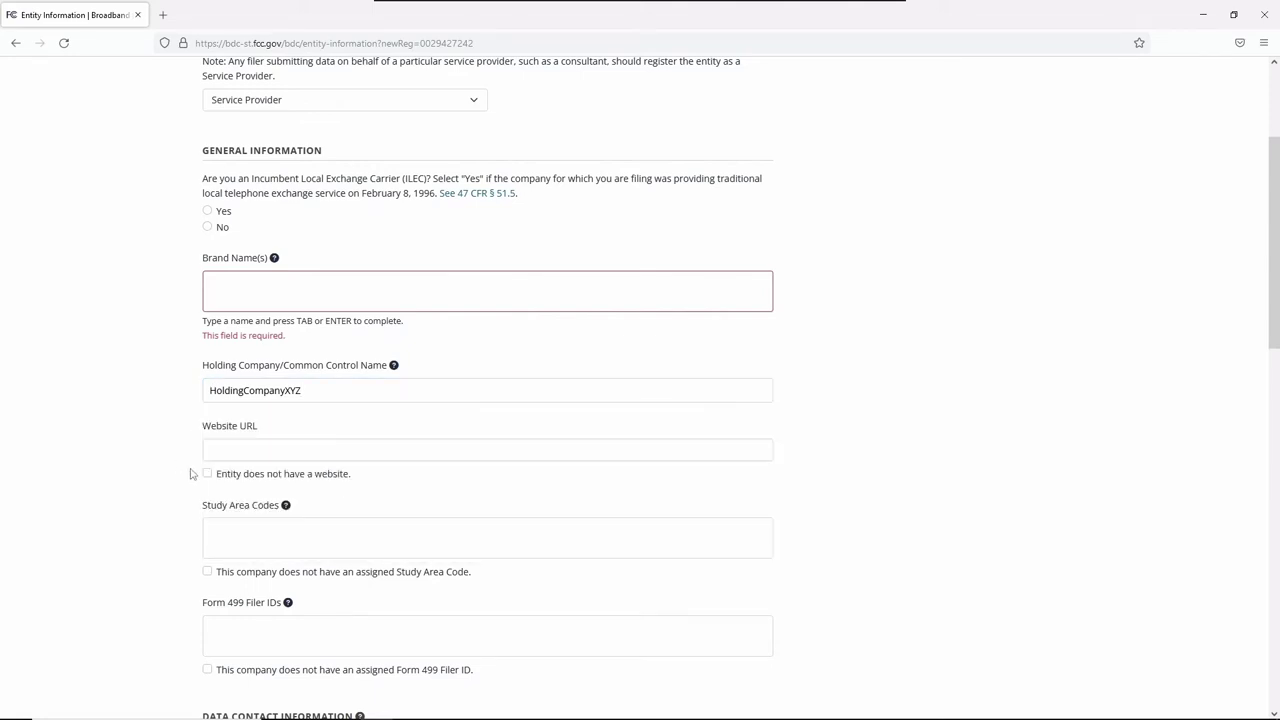
left_click(212, 450)
type("htt")
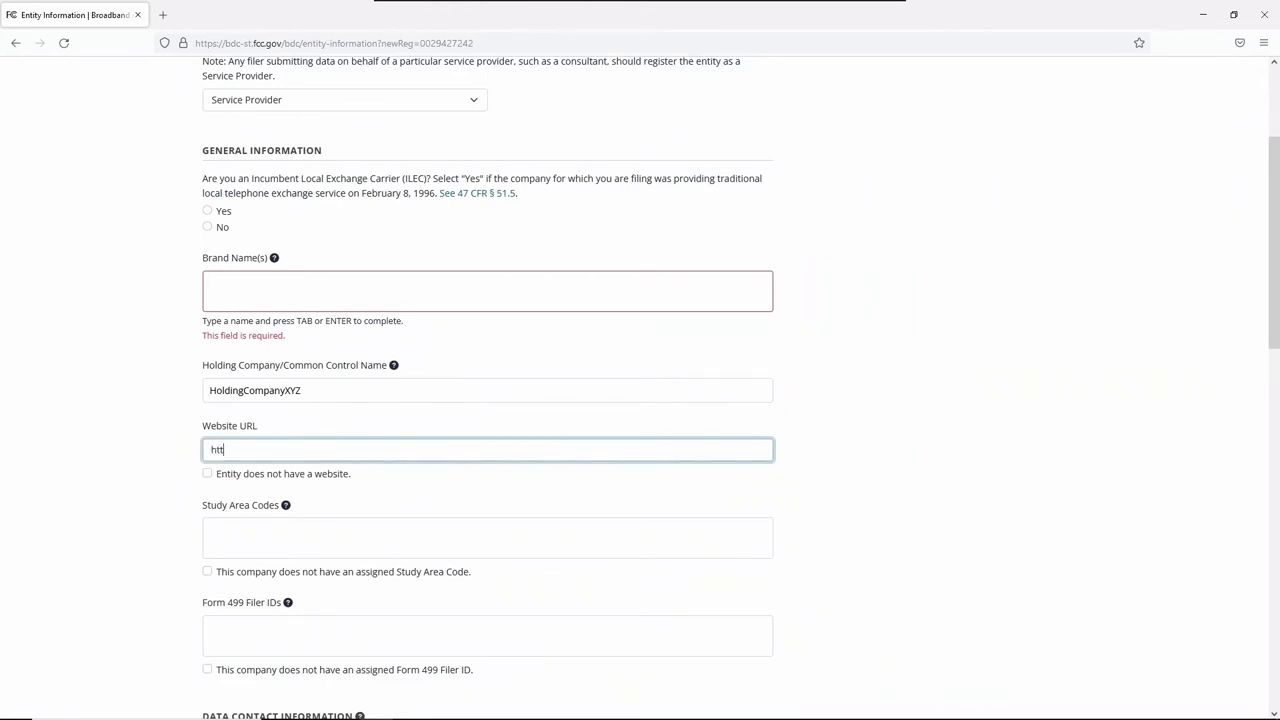
type("ps://example.com")
left_click(381, 478)
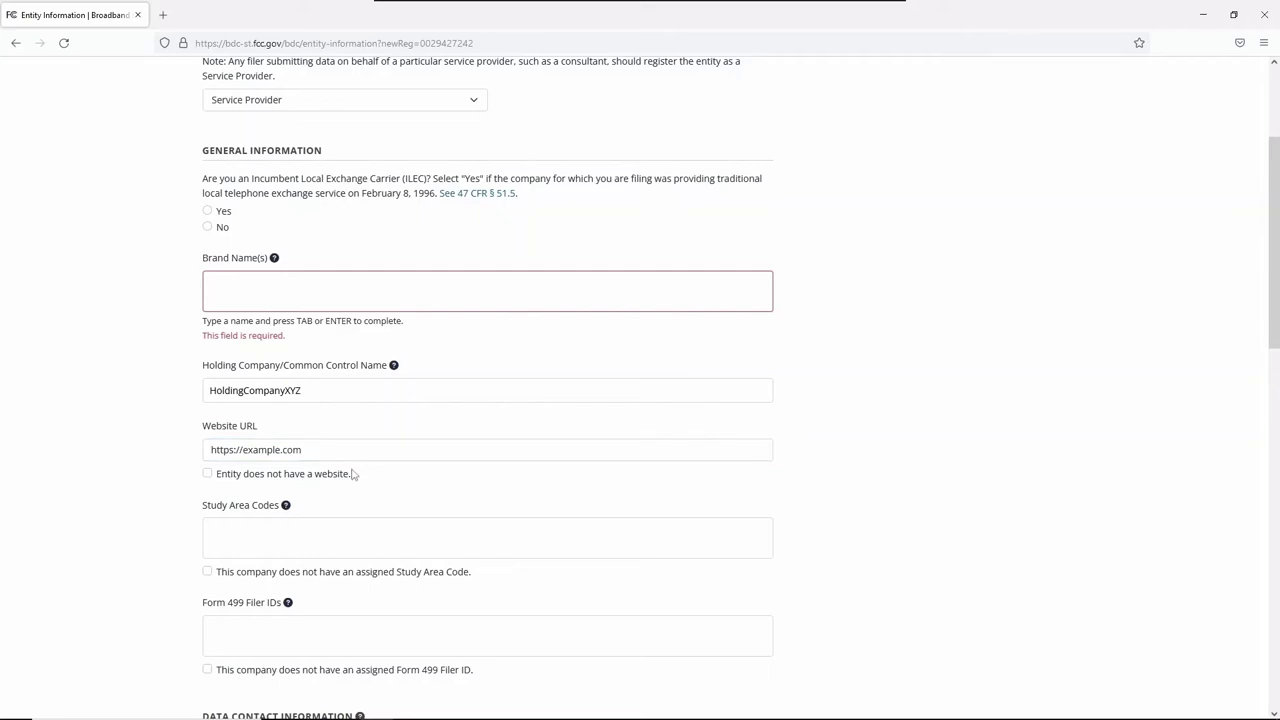
scroll(351, 474, "down", 4)
mouse_move(287, 304)
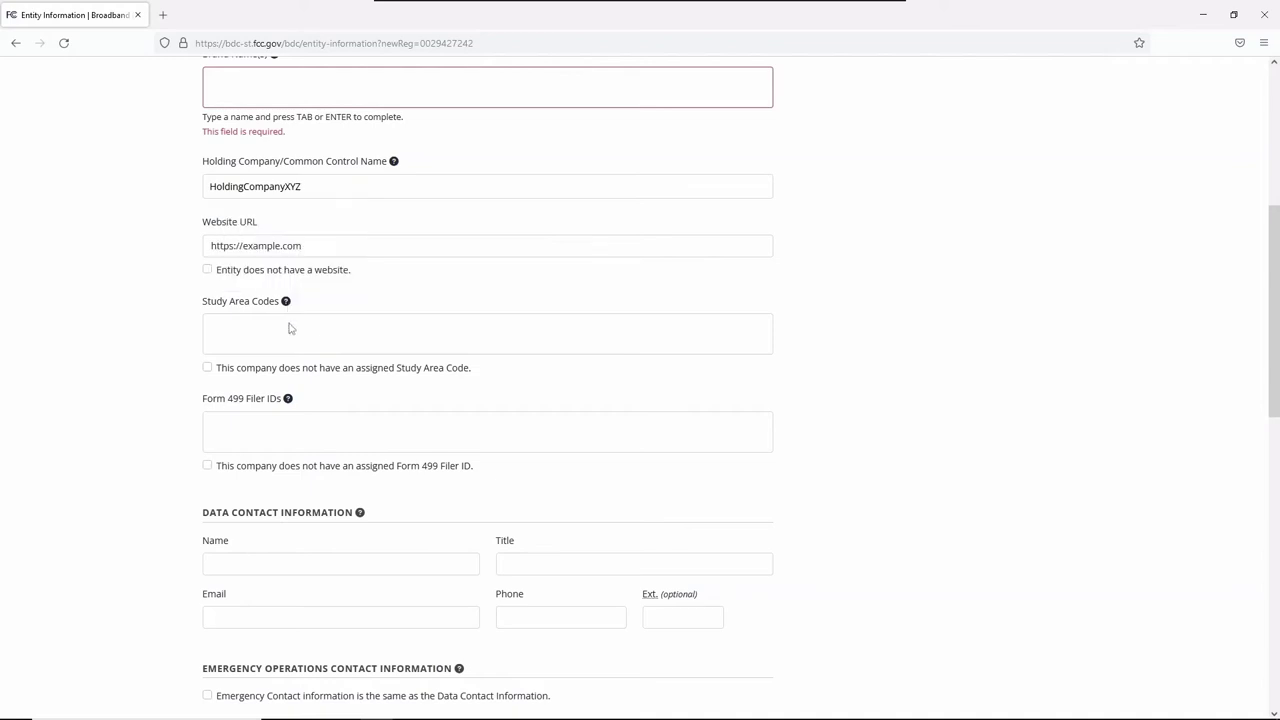
- Add then remove study area code 100007 - ISLAND TEL CO, and leave the no-code option unticked
left_click(290, 328)
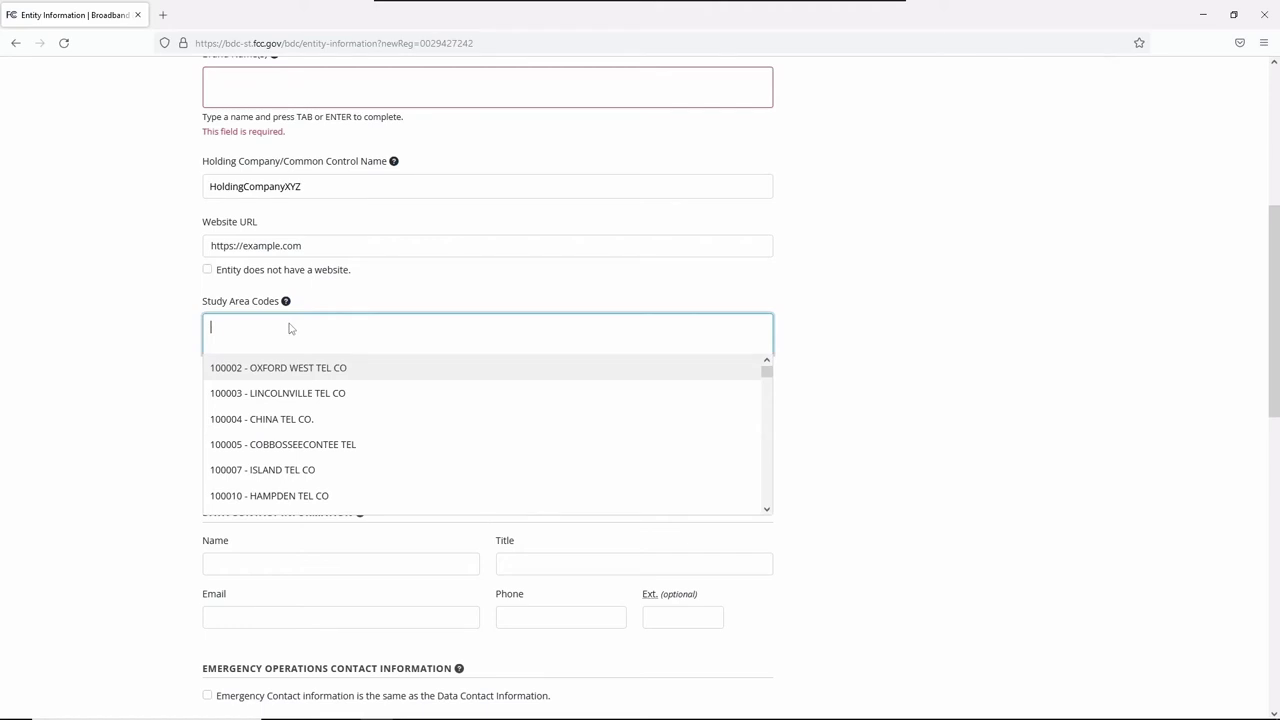
left_click(297, 469)
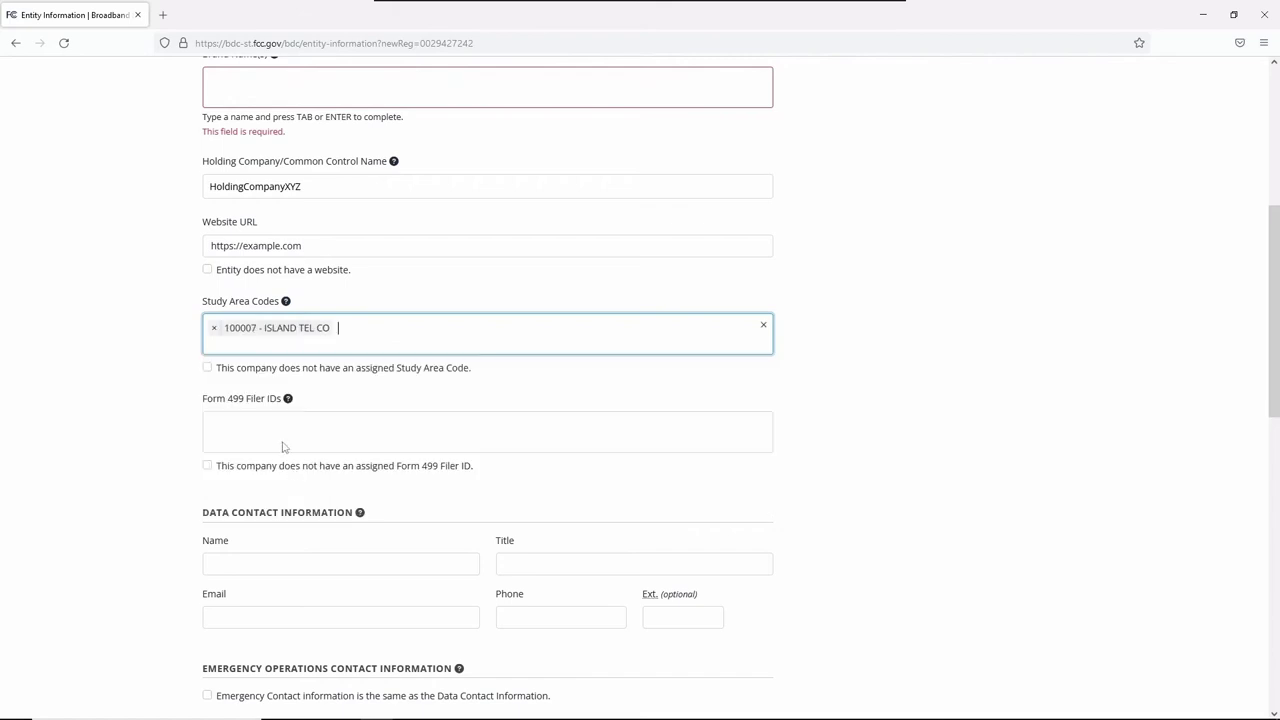
left_click(214, 330)
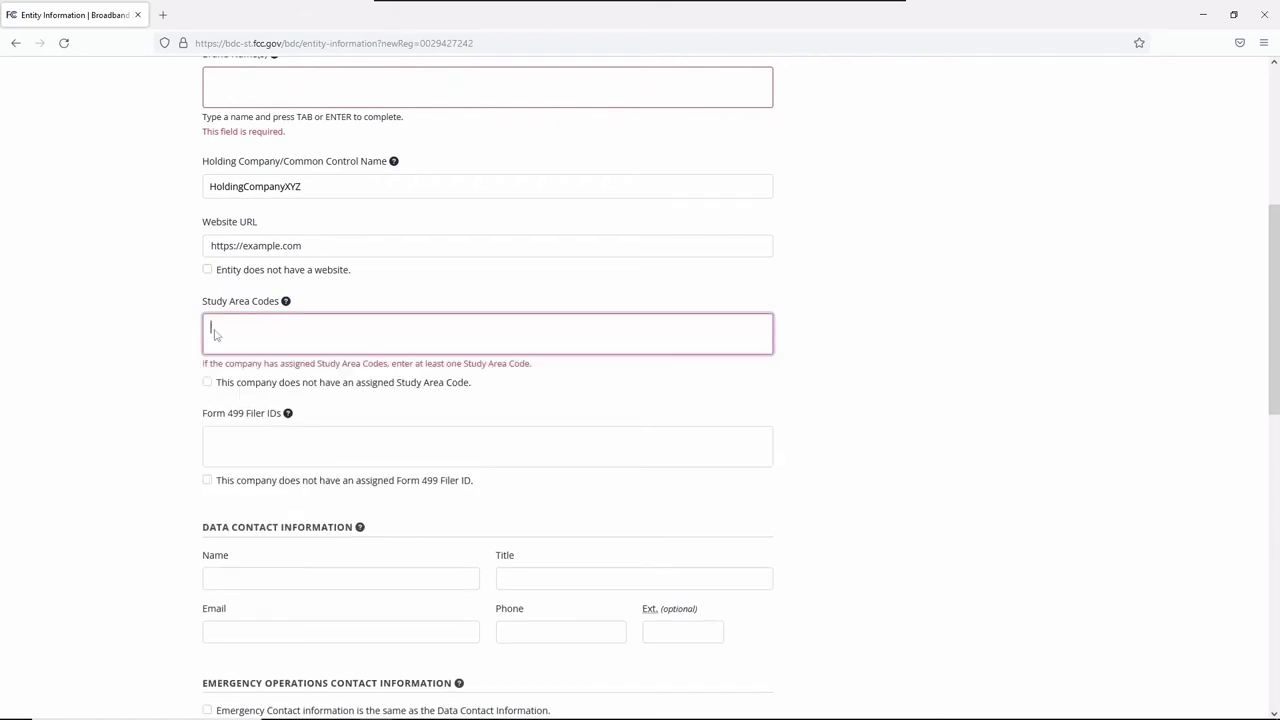
left_click(211, 384)
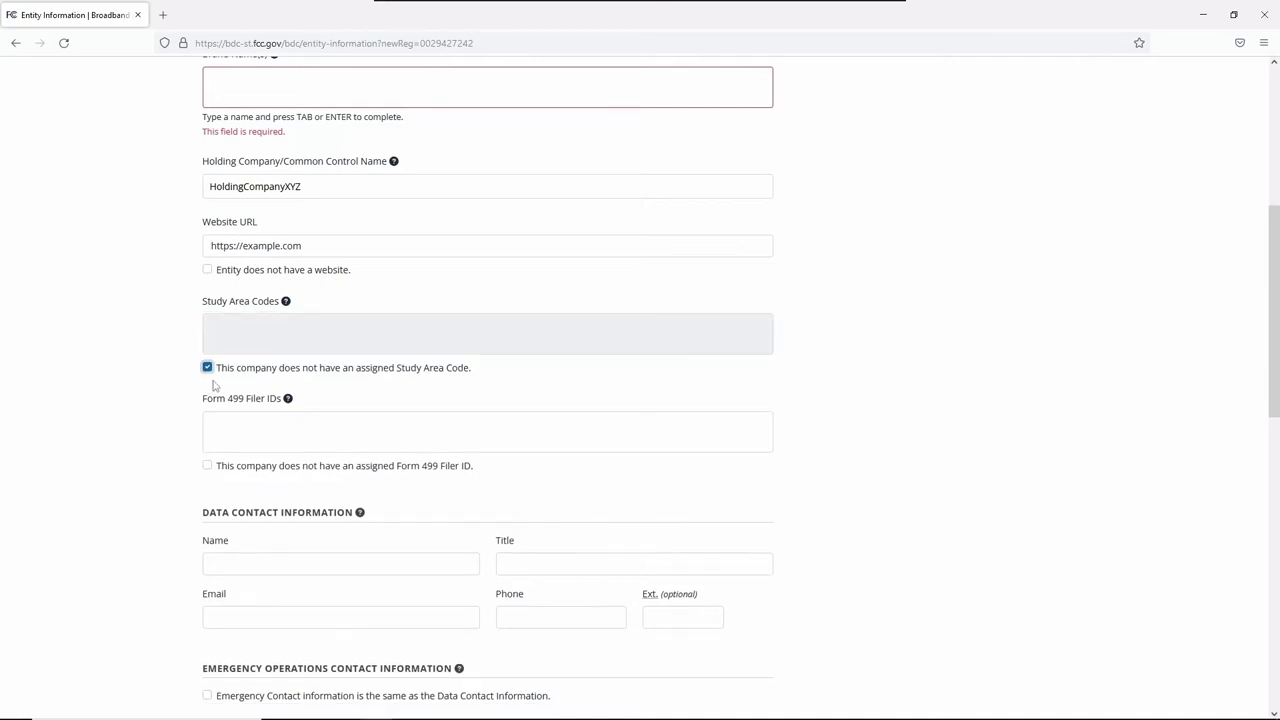
left_click(208, 368)
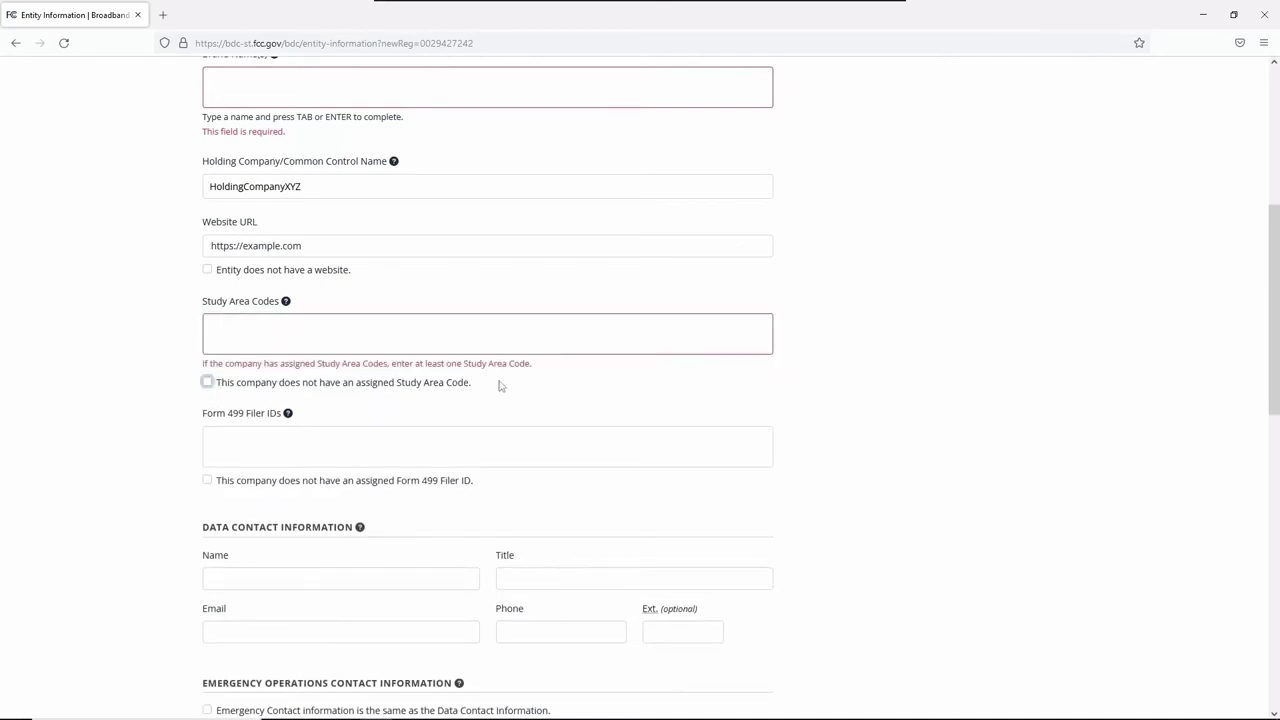
scroll(503, 391, "down", 3)
- Add then remove Form 499 Filer ID 801211, leaving the no-filer-ID option unticked
mouse_move(288, 280)
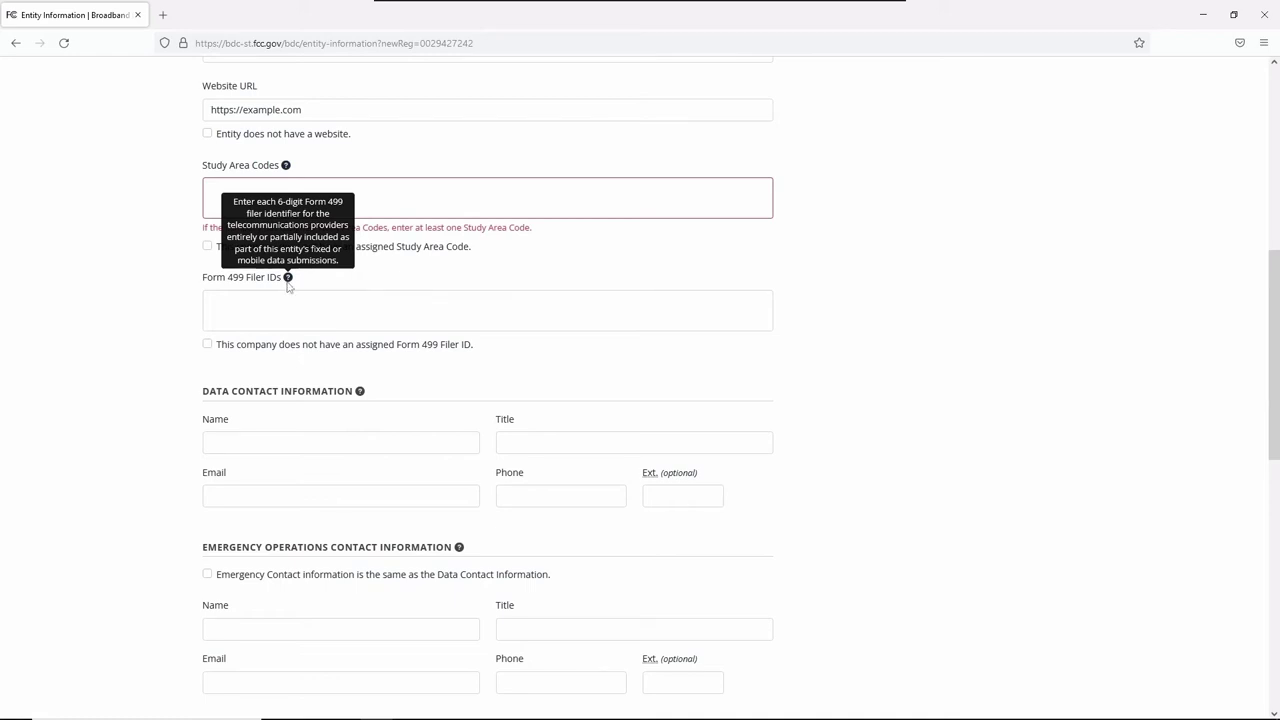
left_click(281, 312)
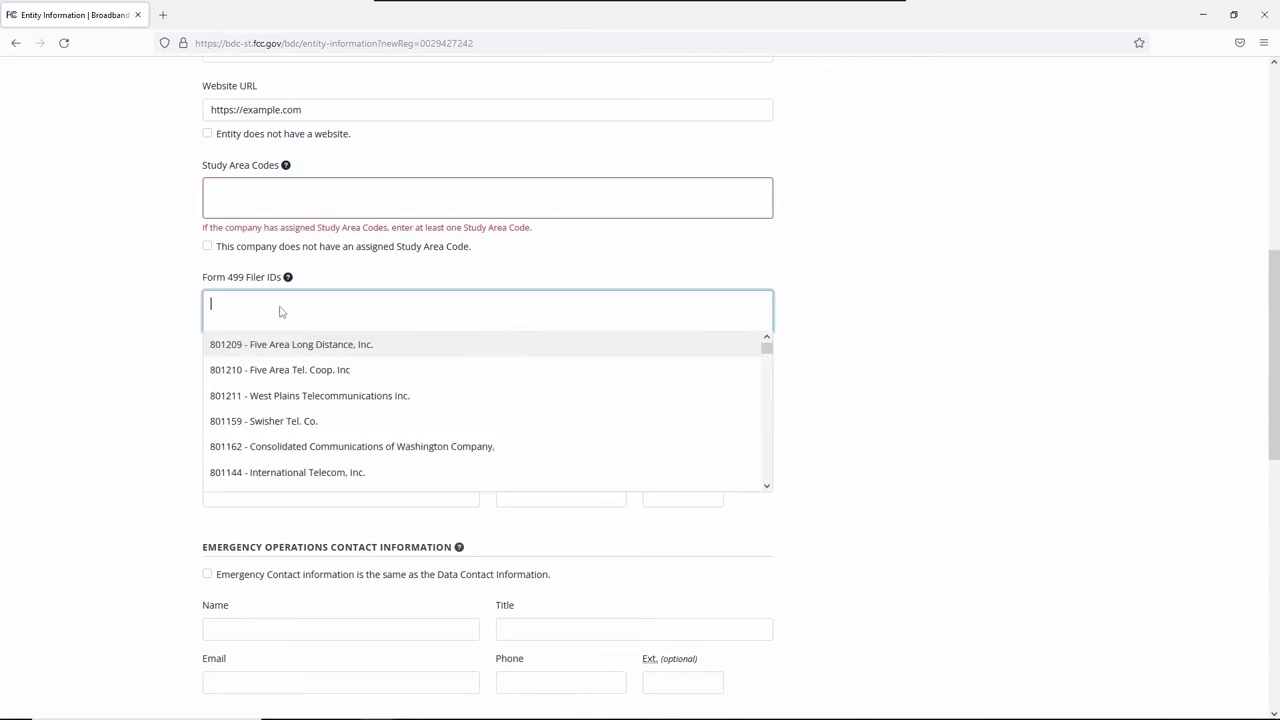
left_click(277, 397)
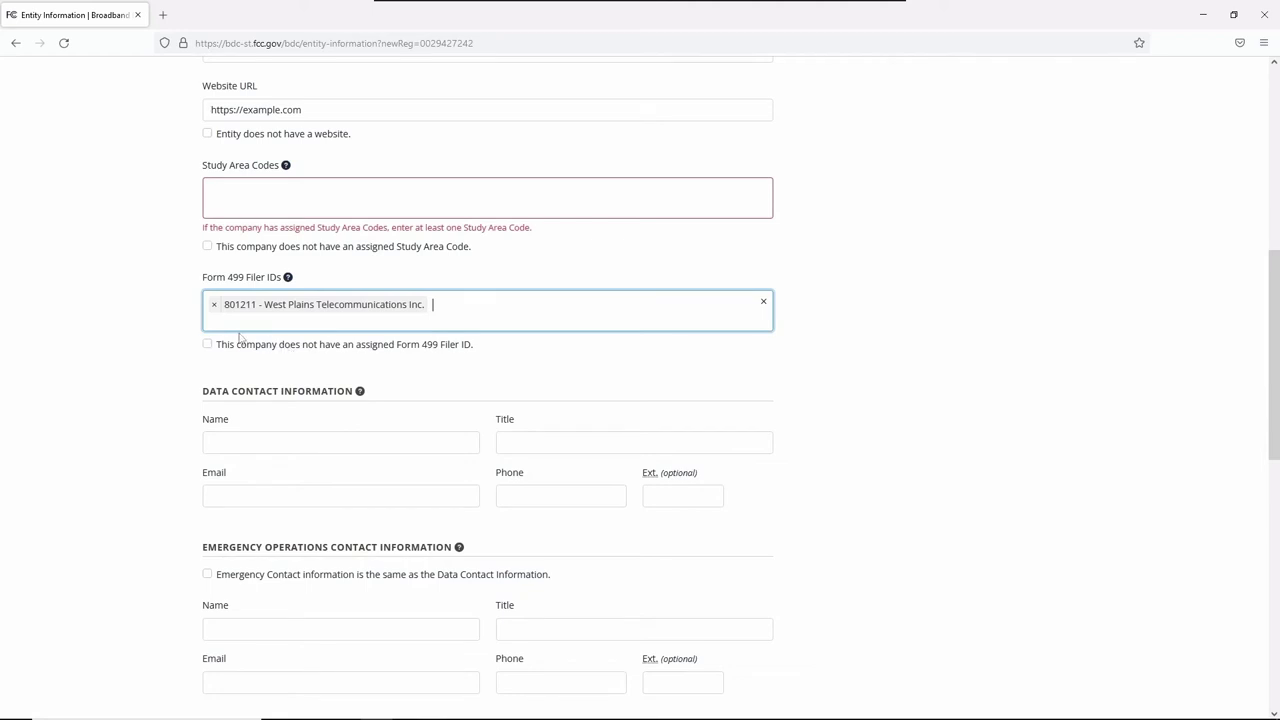
left_click(213, 305)
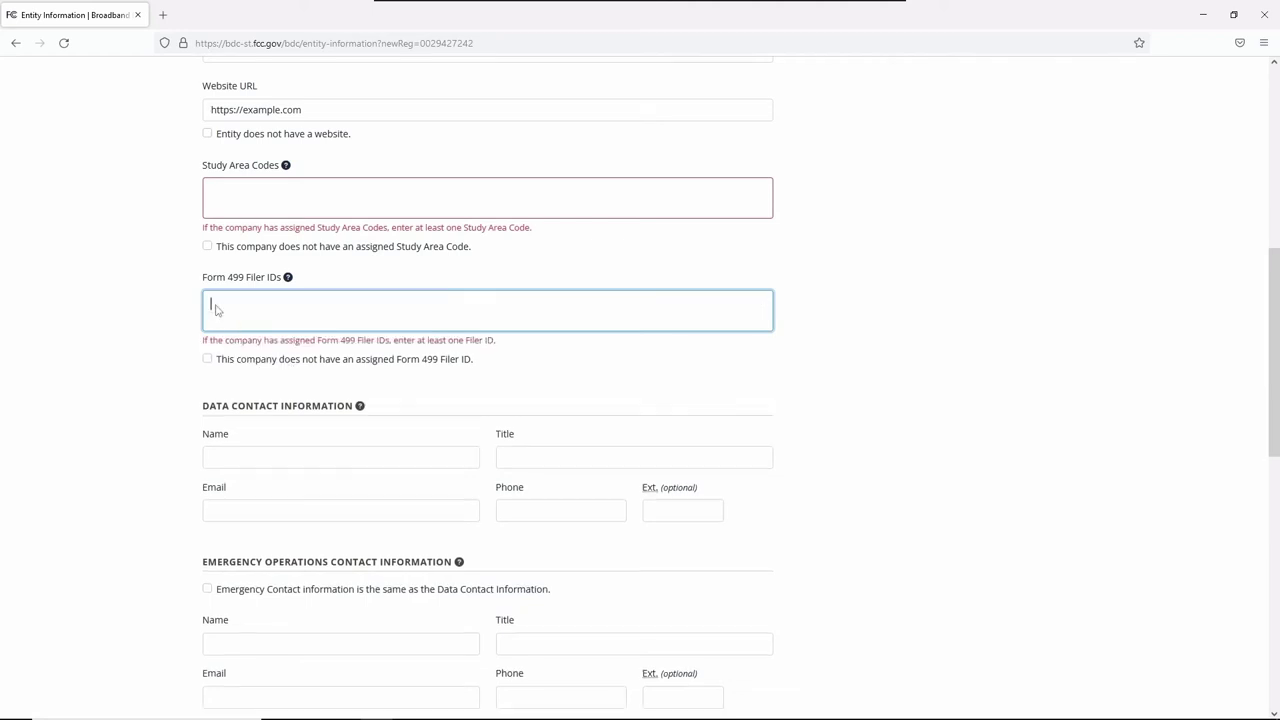
left_click(208, 361)
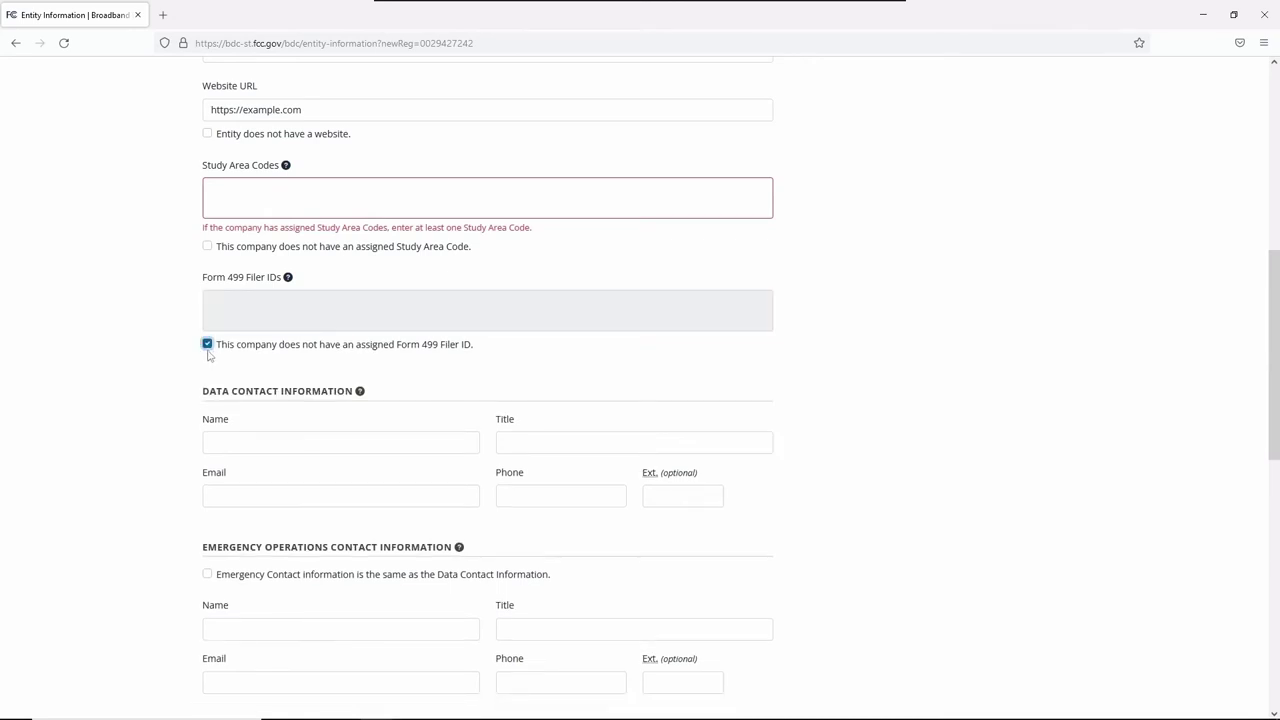
left_click(207, 344)
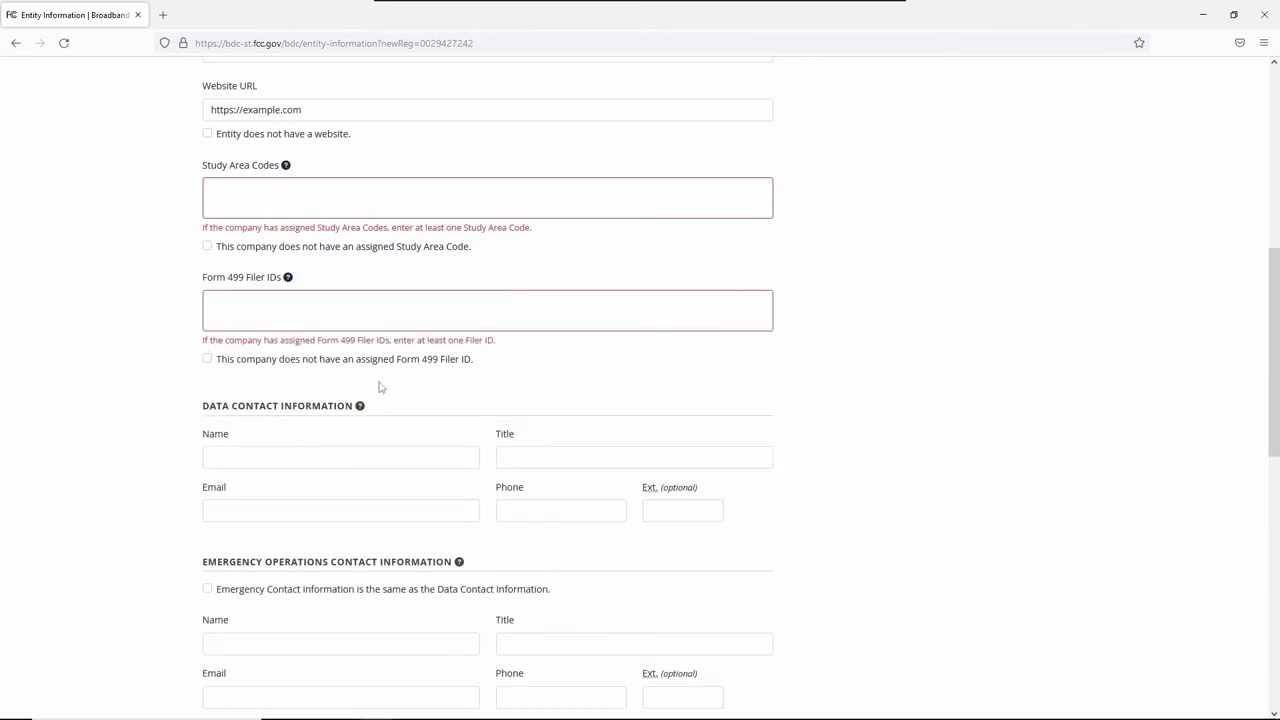
scroll(379, 387, "down", 2)
mouse_move(366, 212)
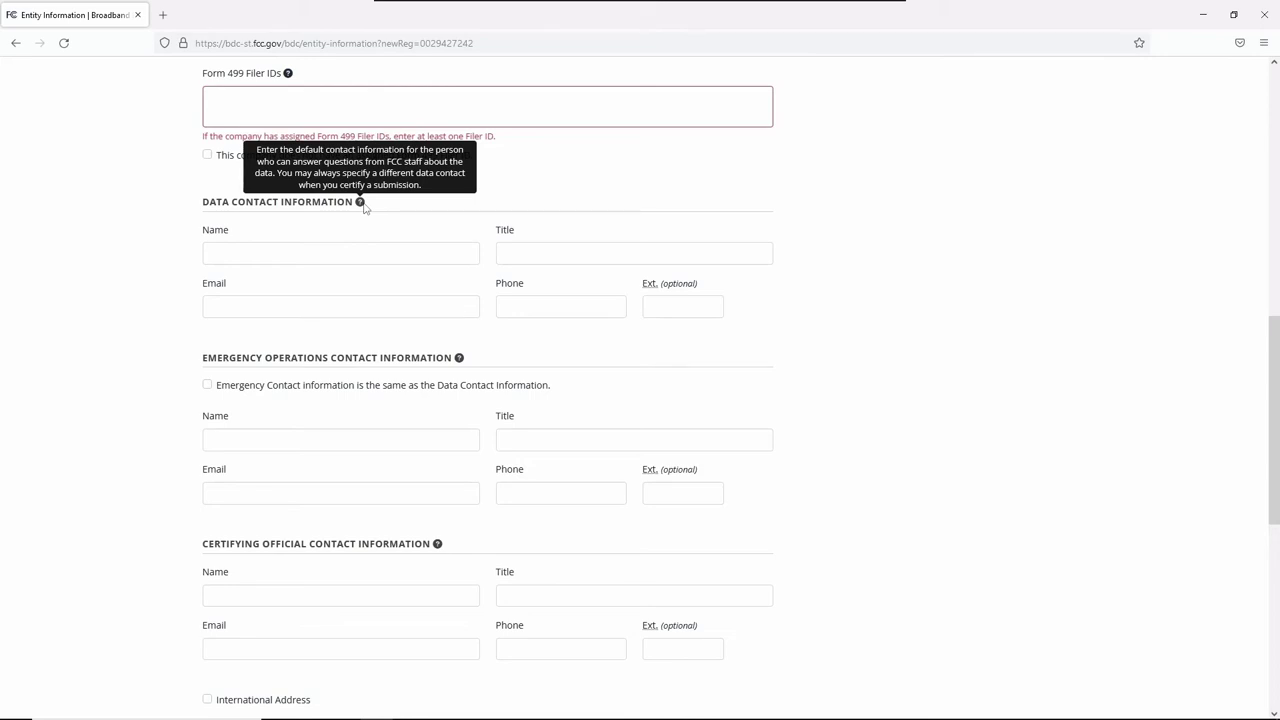
mouse_move(463, 365)
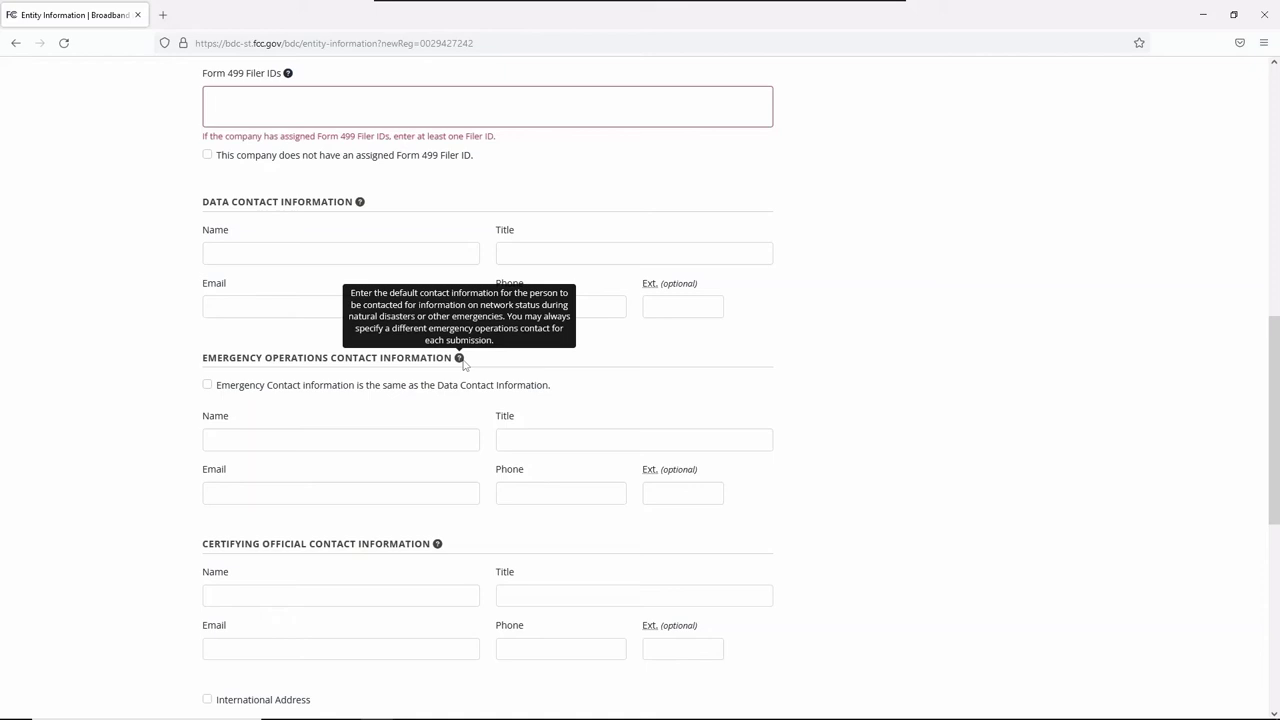
scroll(463, 365, "down", 2)
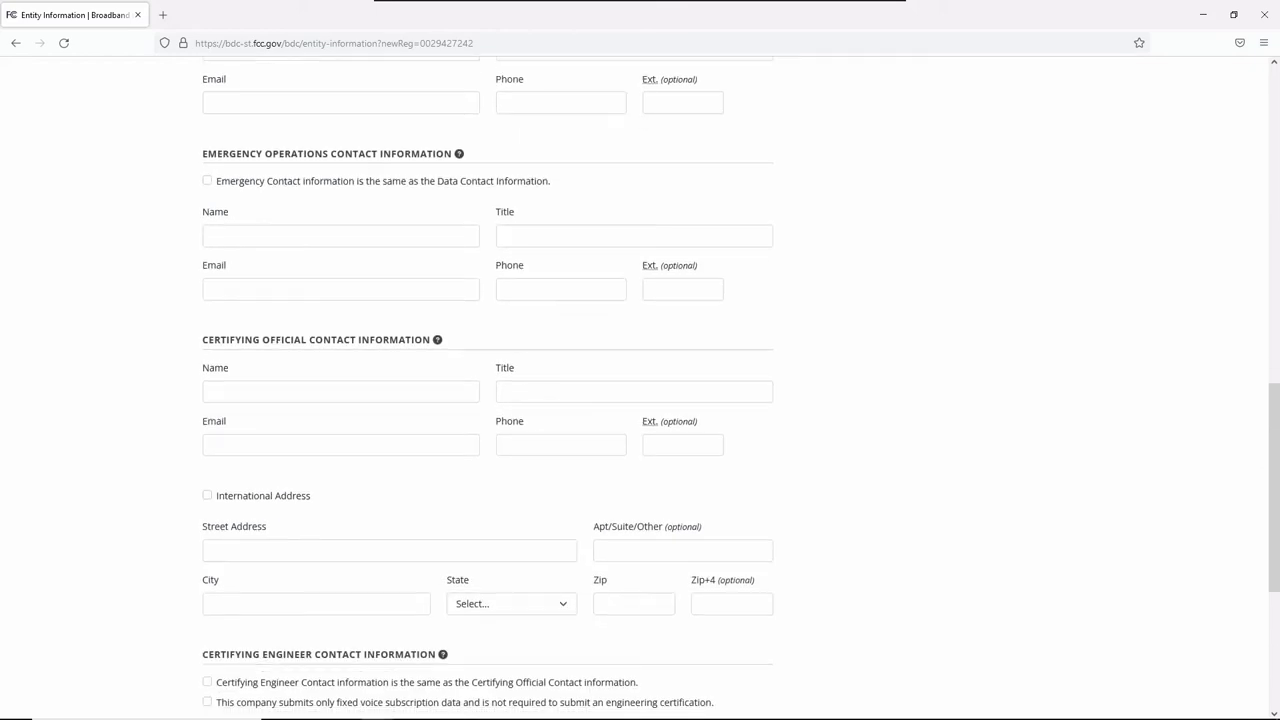
mouse_move(440, 344)
left_click(207, 496)
left_click(207, 497)
scroll(431, 489, "down", 4)
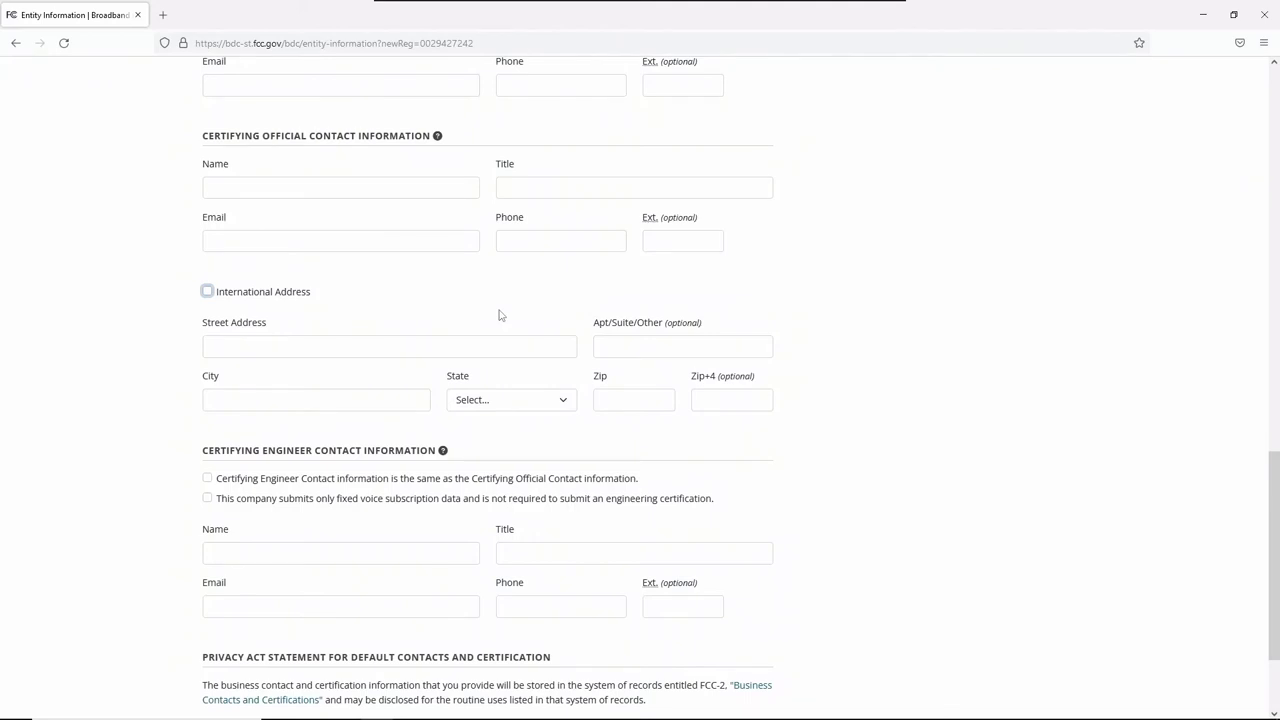
mouse_move(444, 455)
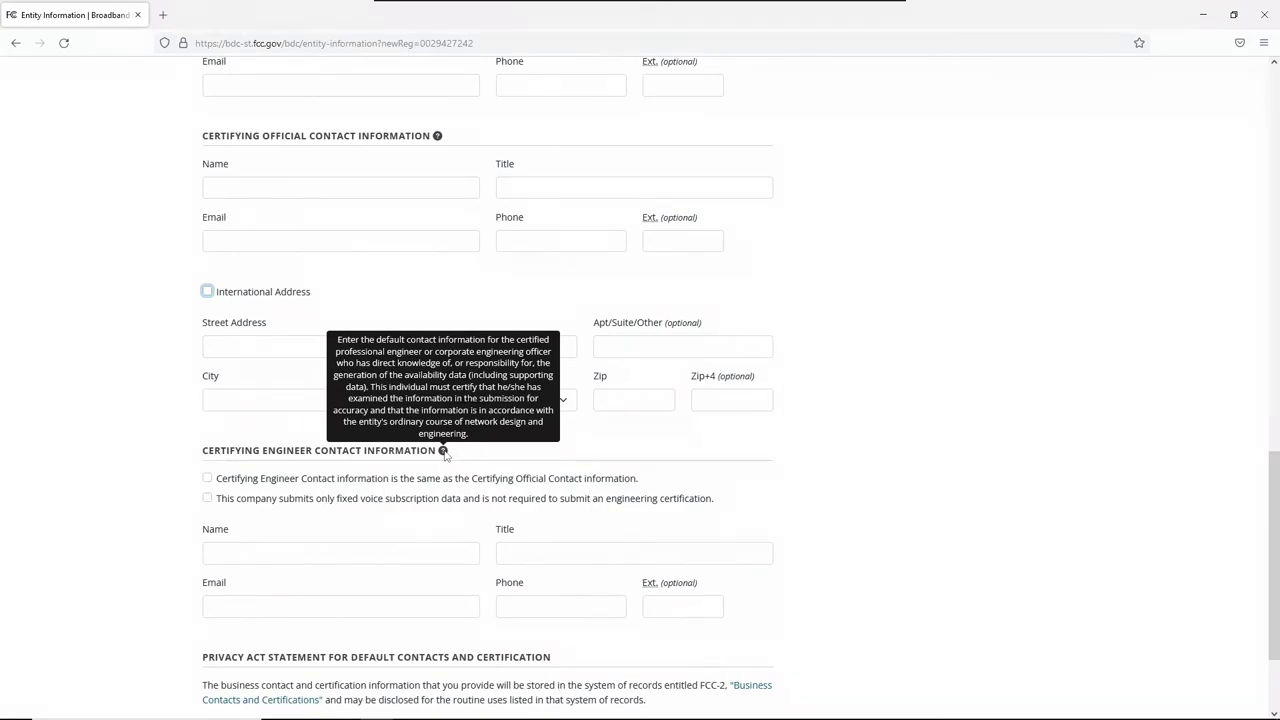
scroll(440, 452, "down", 2)
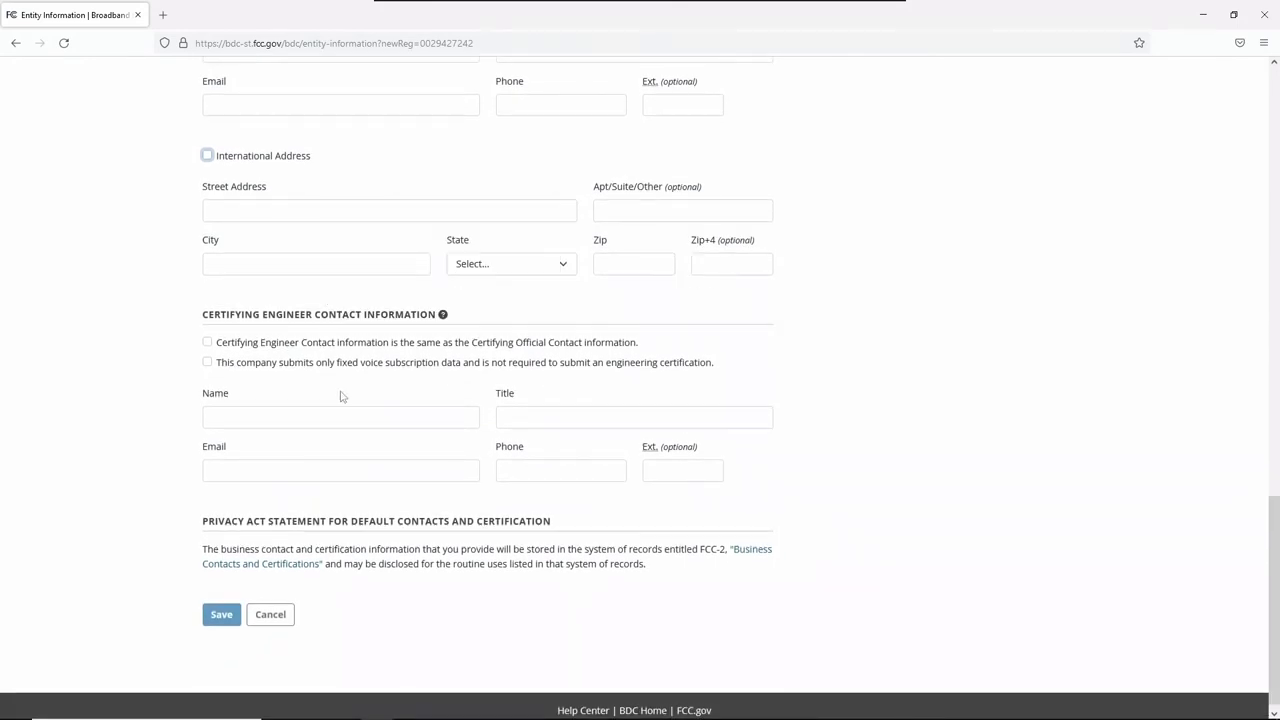
left_click(207, 363)
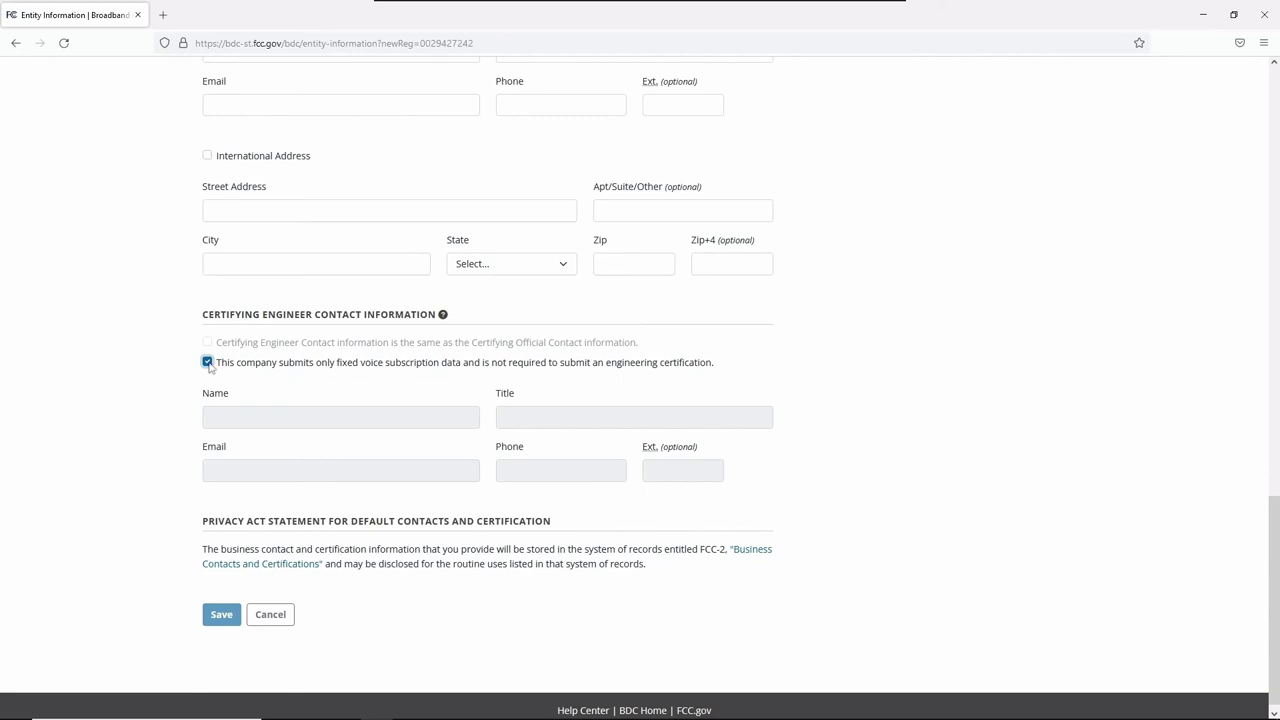
left_click(208, 363)
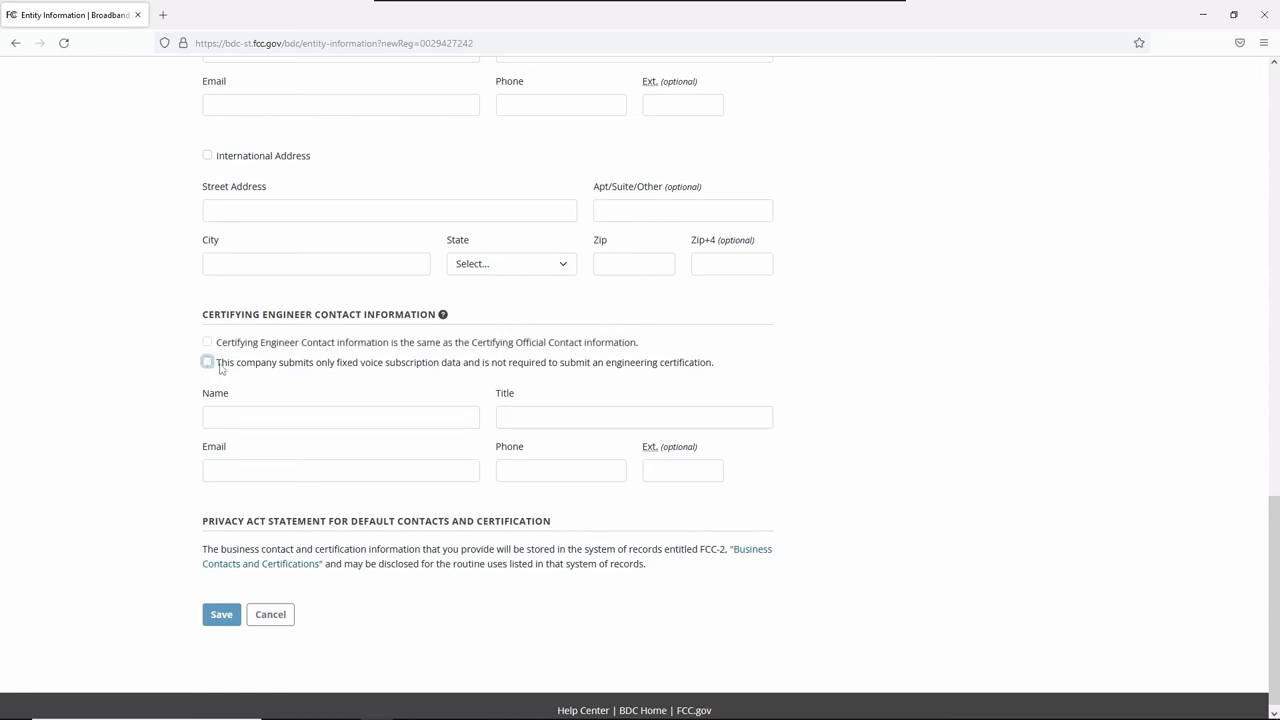